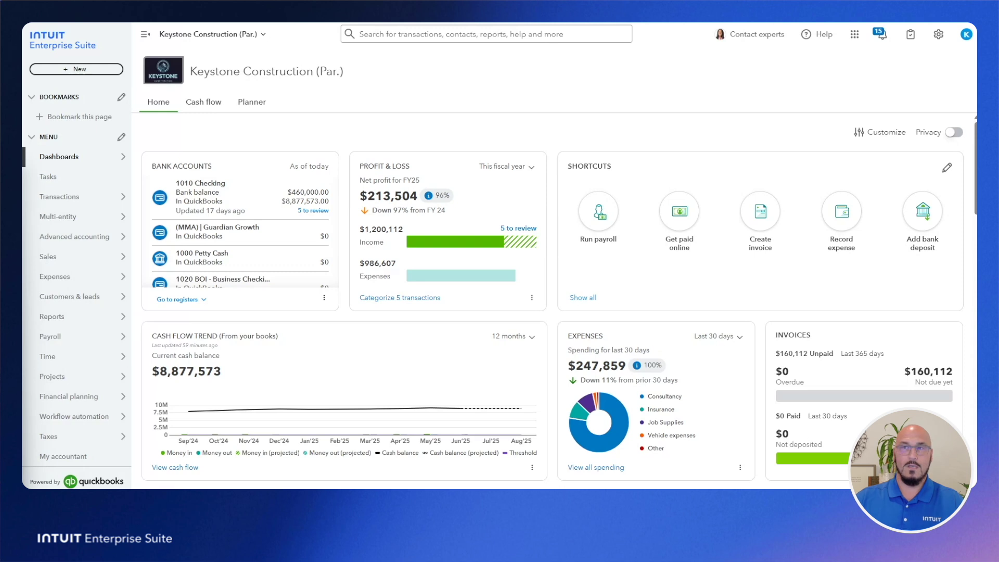
Maximize the QuickBooks desktop app window, then turn on Desktop View and use split screen from its home page
drag(457, 250, 582, 86)
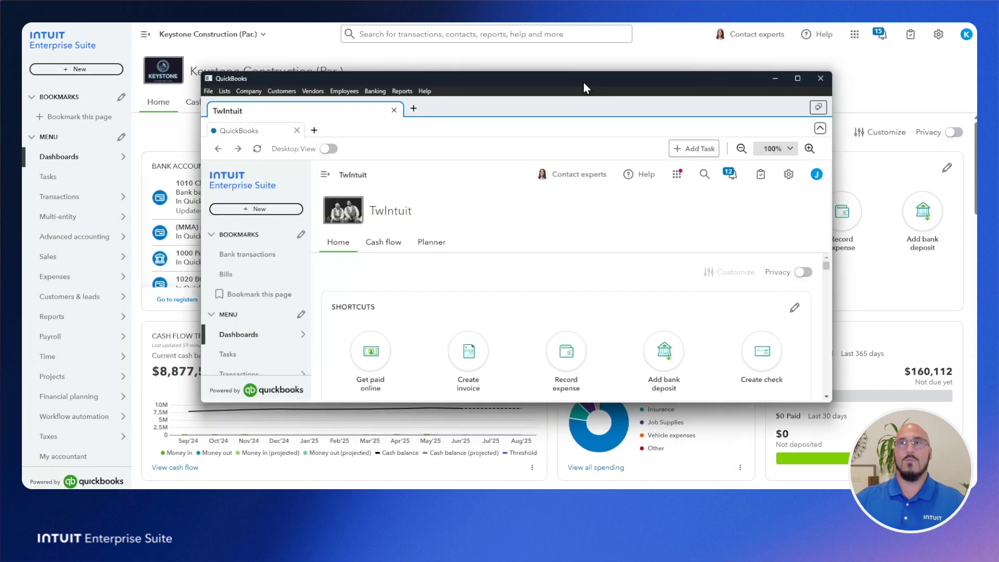
double_click(583, 83)
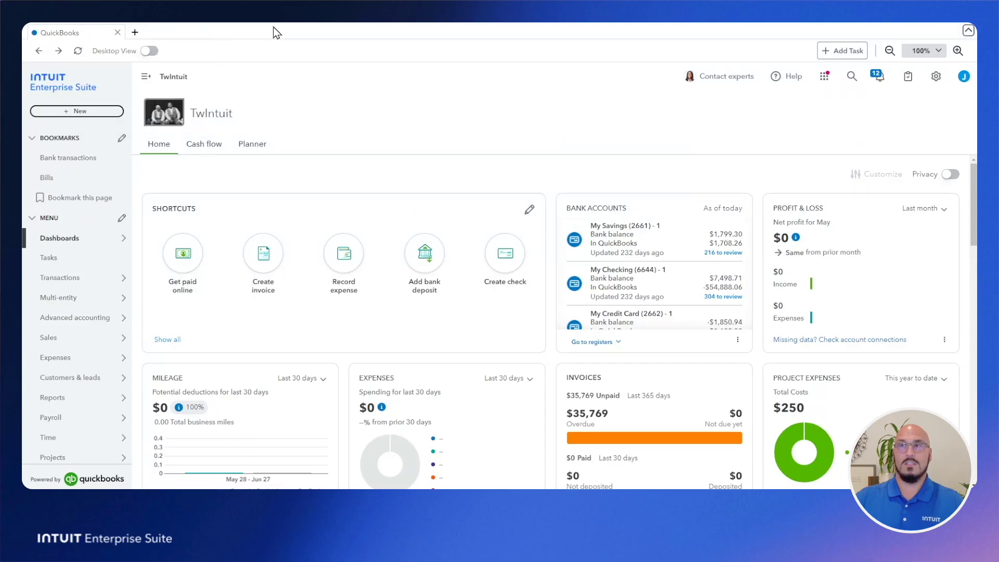
click(147, 52)
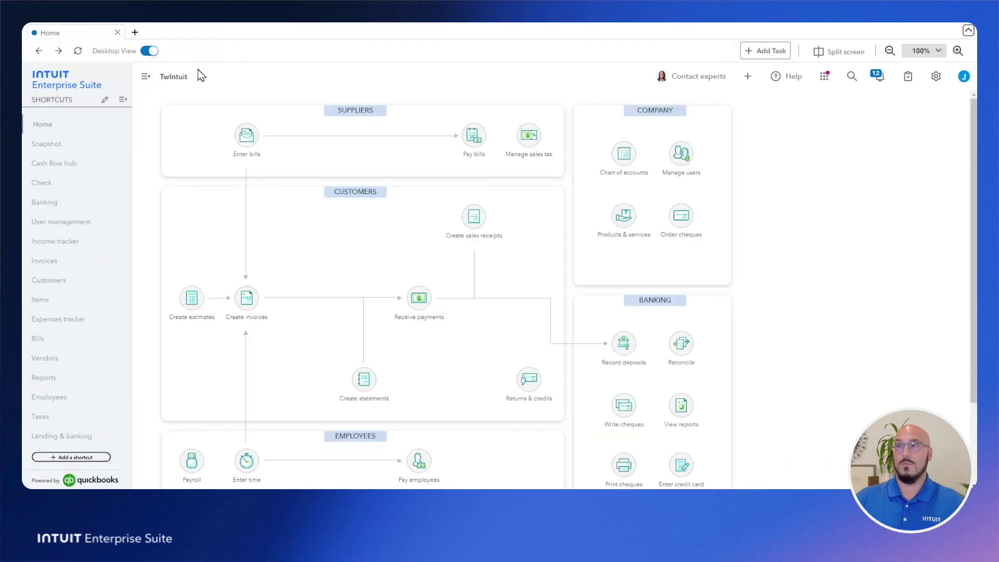
scroll(252, 185, down, 2)
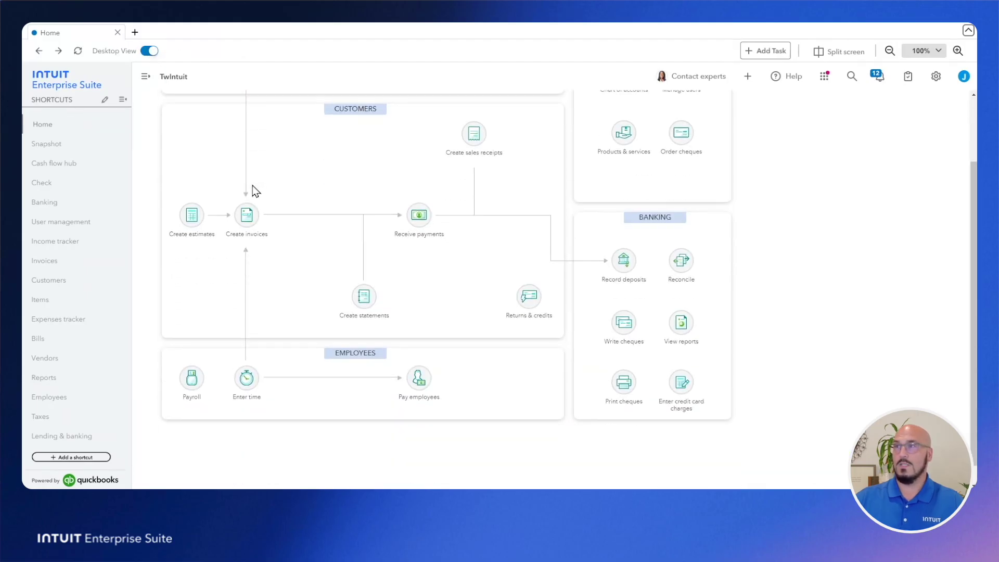
scroll(252, 185, up, 2)
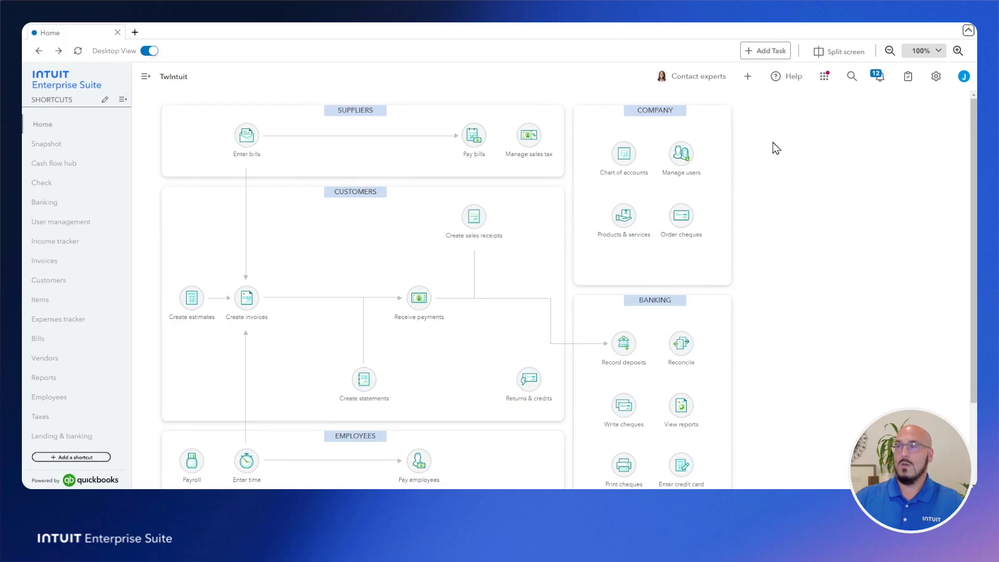
click(817, 54)
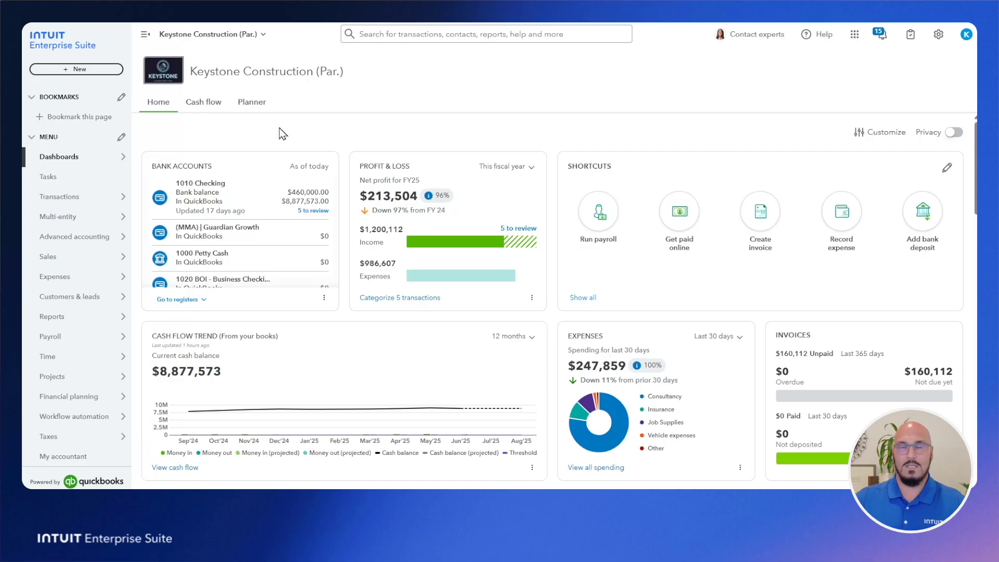
Open the Multi-entity overview for Keystone Construction (Par.) and view the Contact experts options
mouse_move(57, 217)
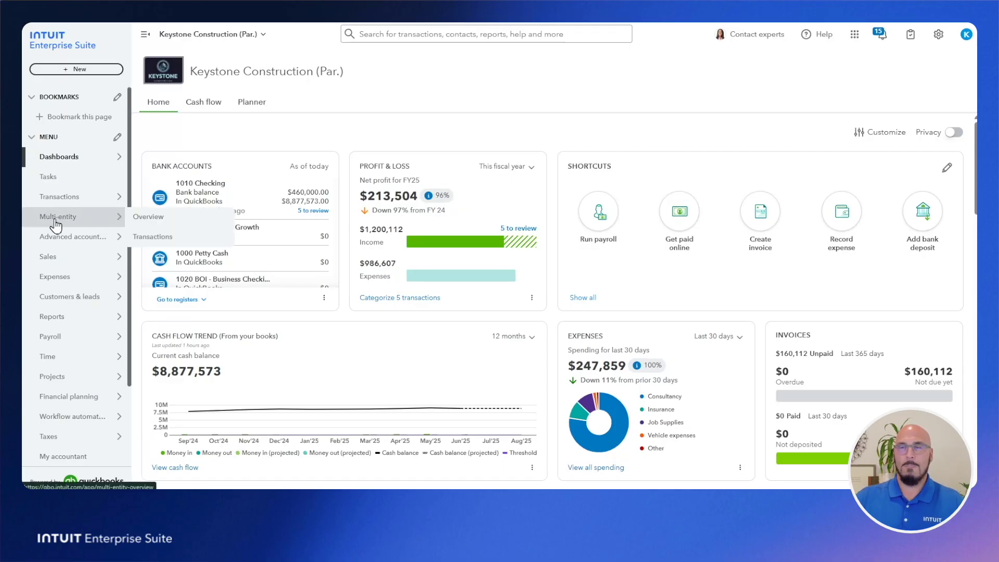
click(58, 217)
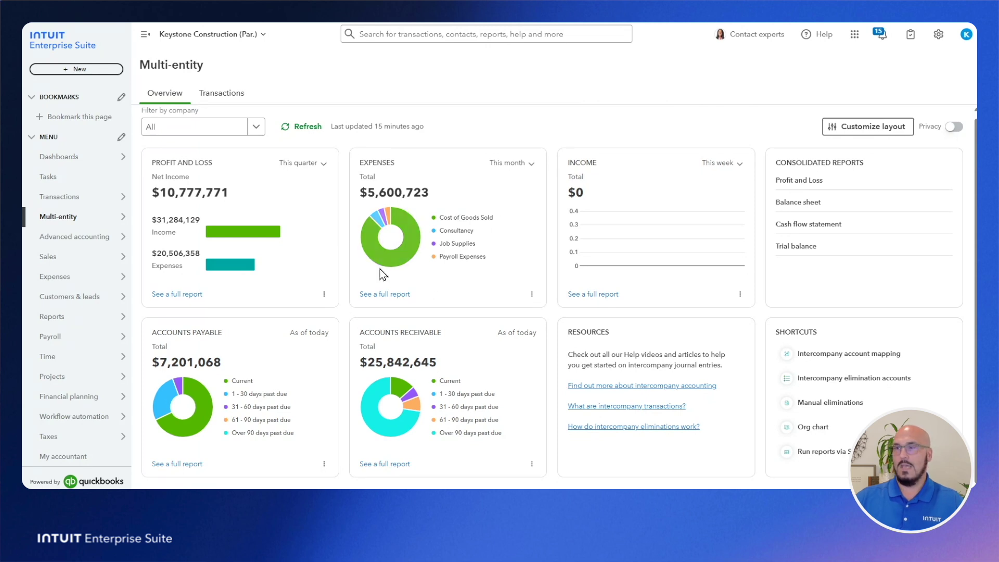
mouse_move(378, 237)
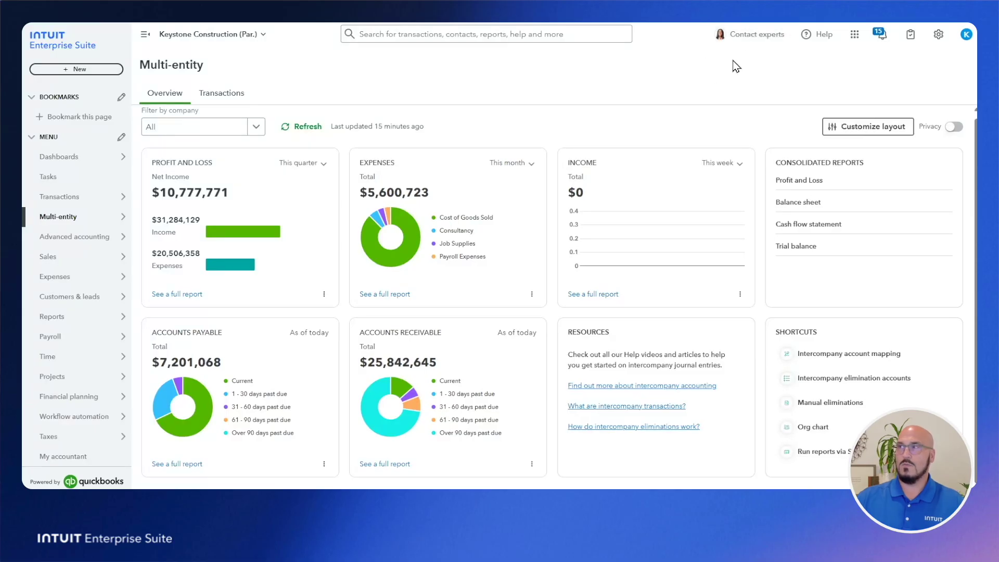
click(755, 39)
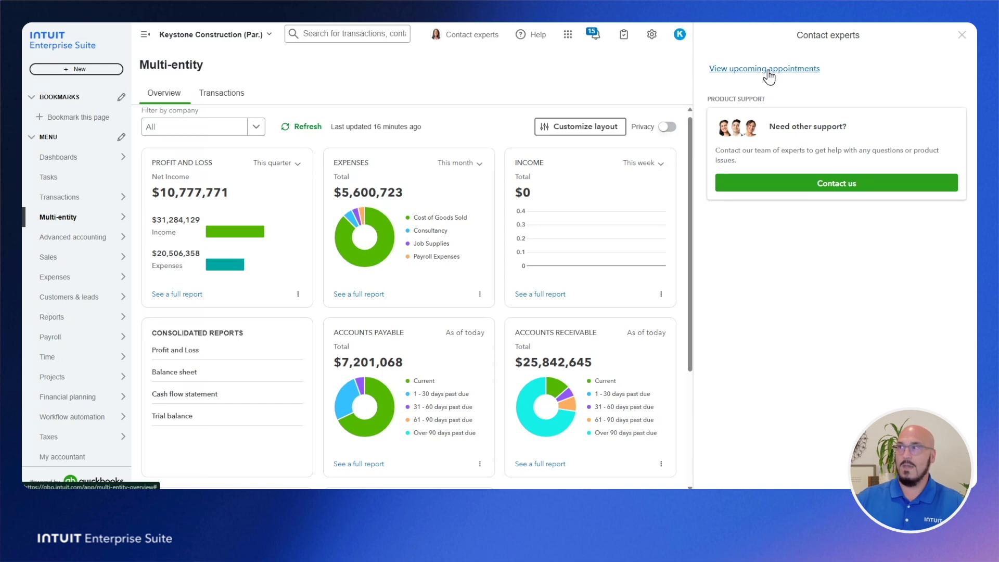
click(961, 35)
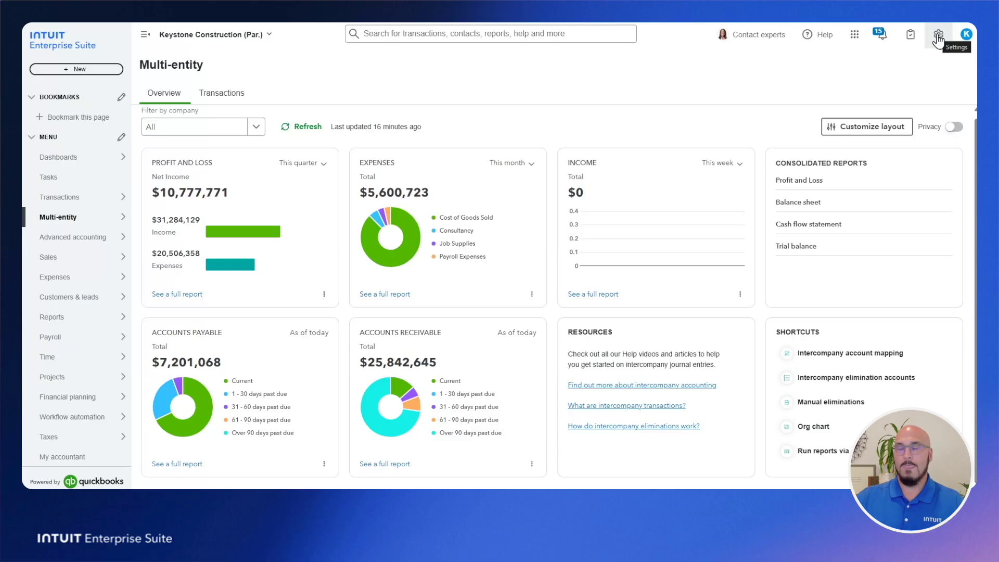
Open the Manage users settings and list the users for all companies
click(938, 36)
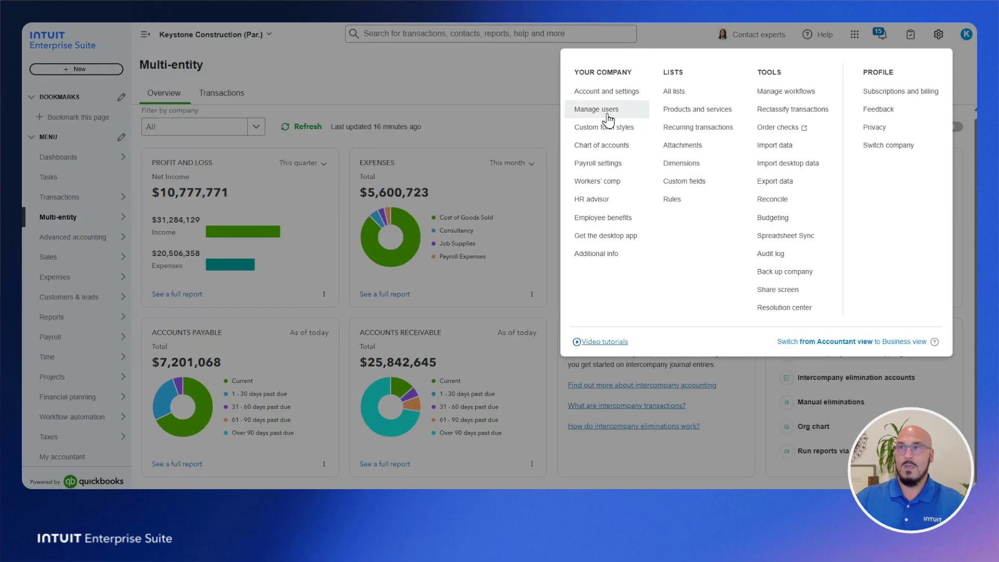
key(Escape)
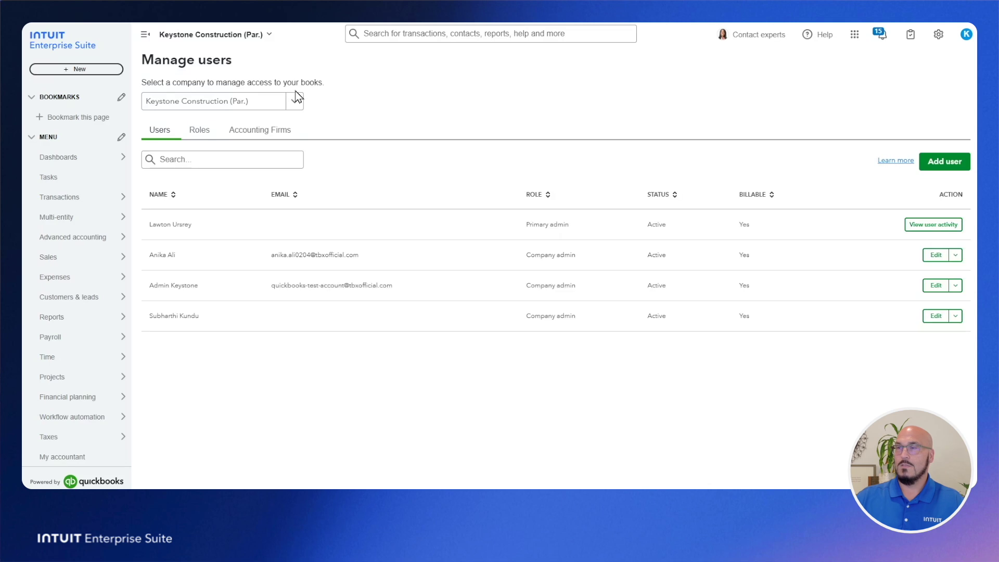
click(296, 102)
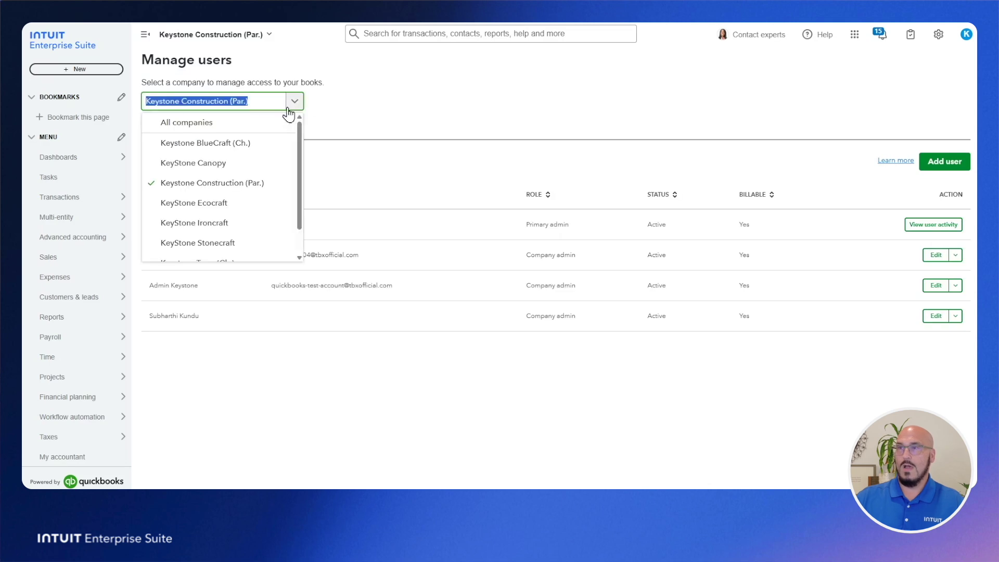
click(203, 124)
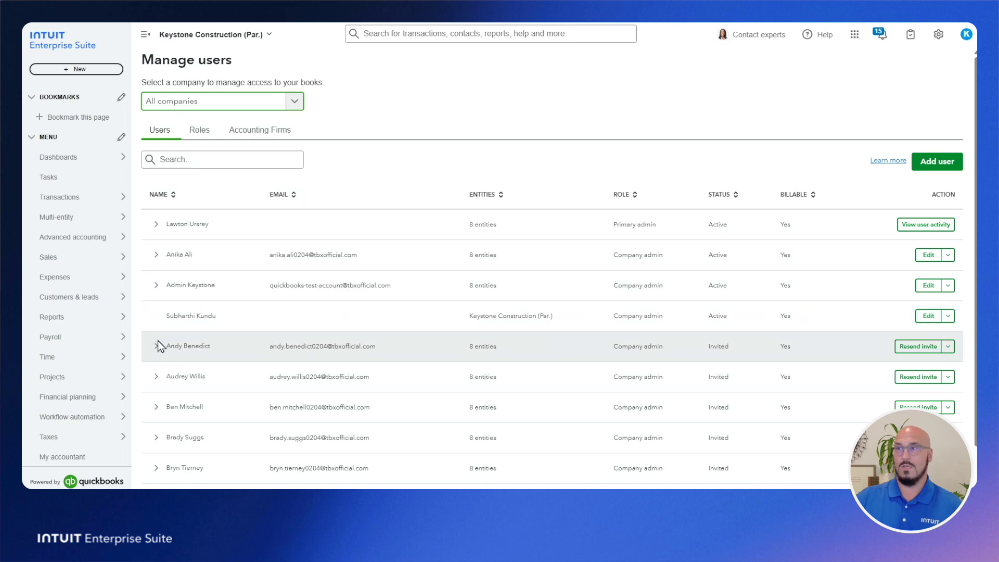
Expand the first invited user's entry and review the role and status for each entity
click(156, 347)
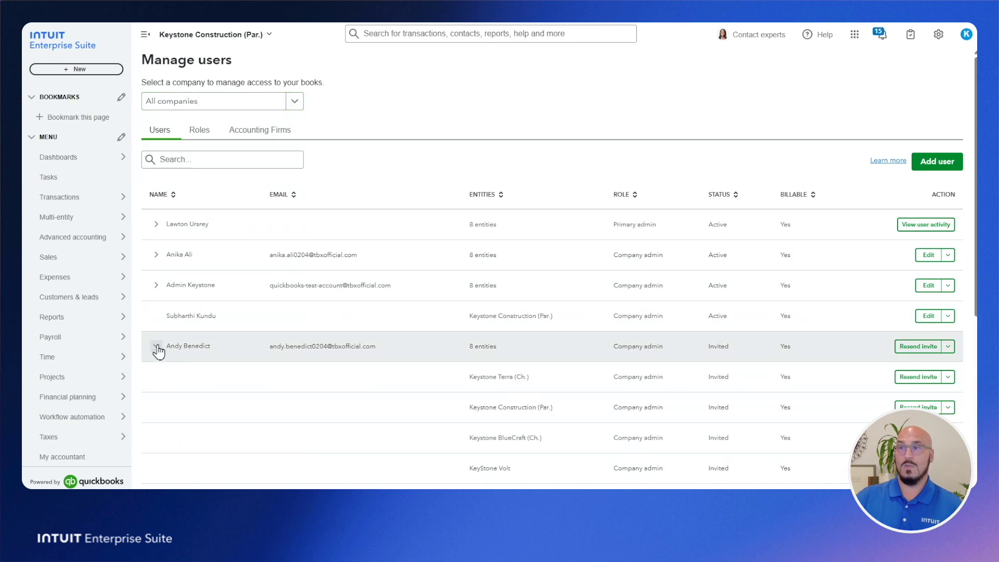
scroll(346, 388, down, 3)
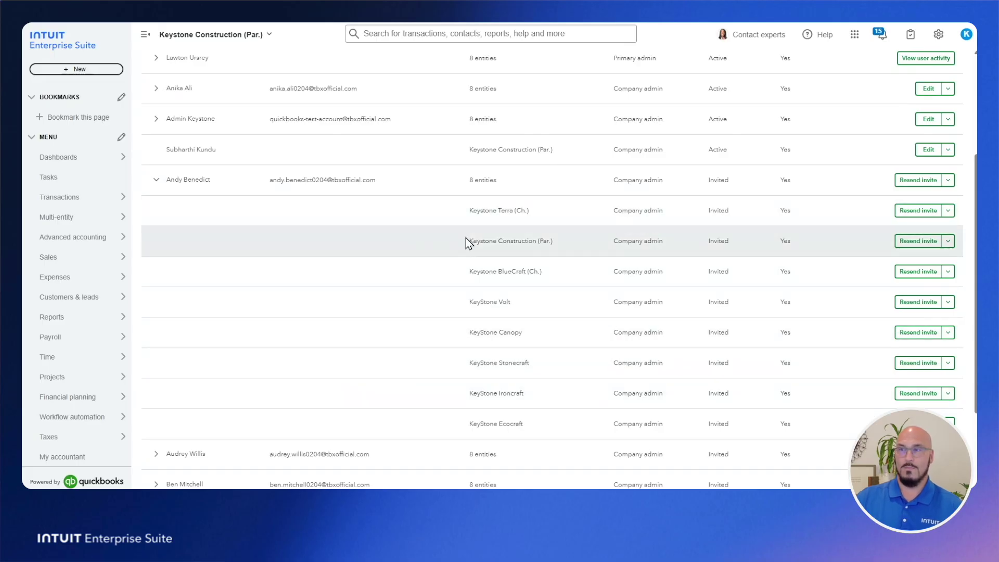
scroll(461, 237, up, 3)
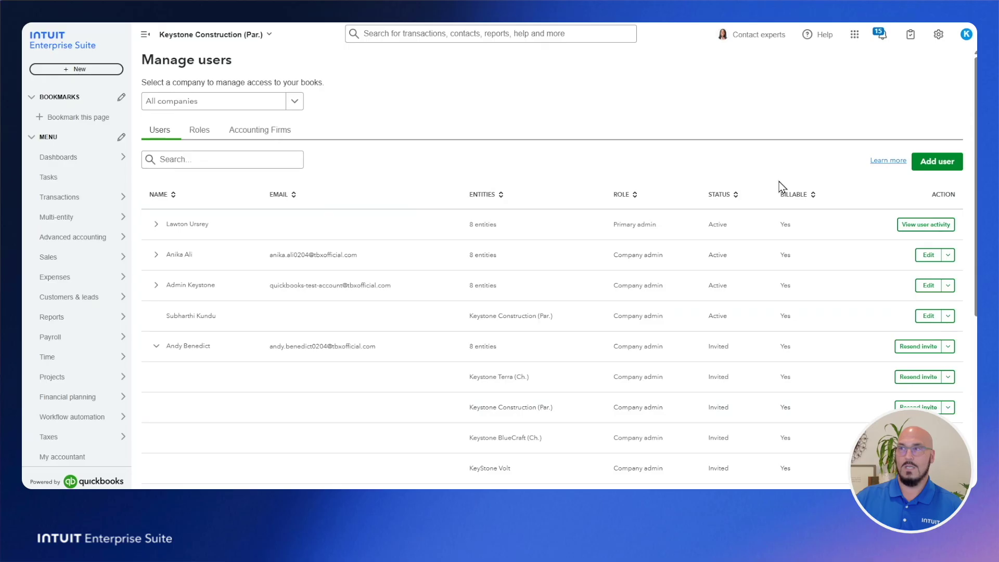
Review the available user roles and their descriptions, and return to the users list
click(203, 133)
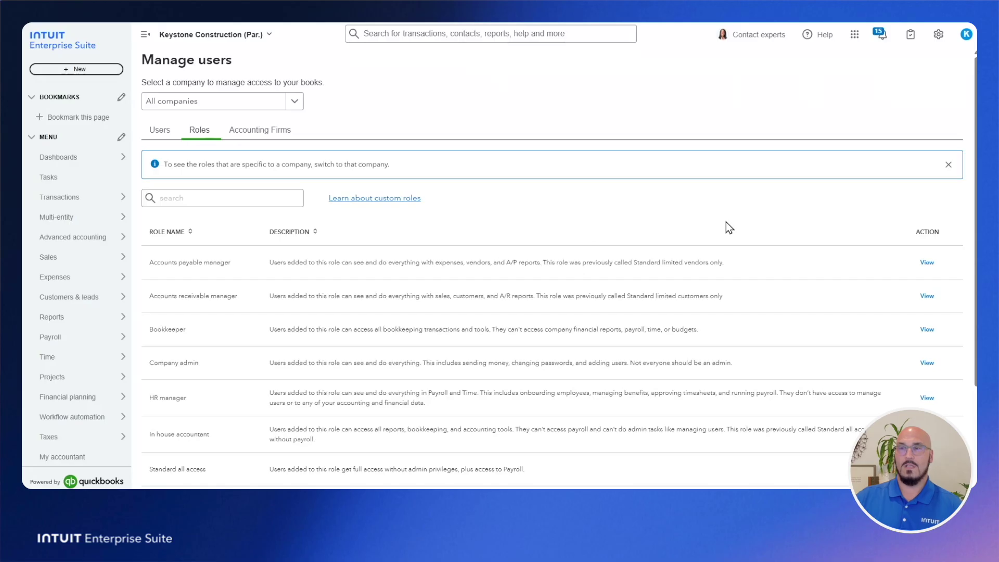
scroll(733, 225, down, 3)
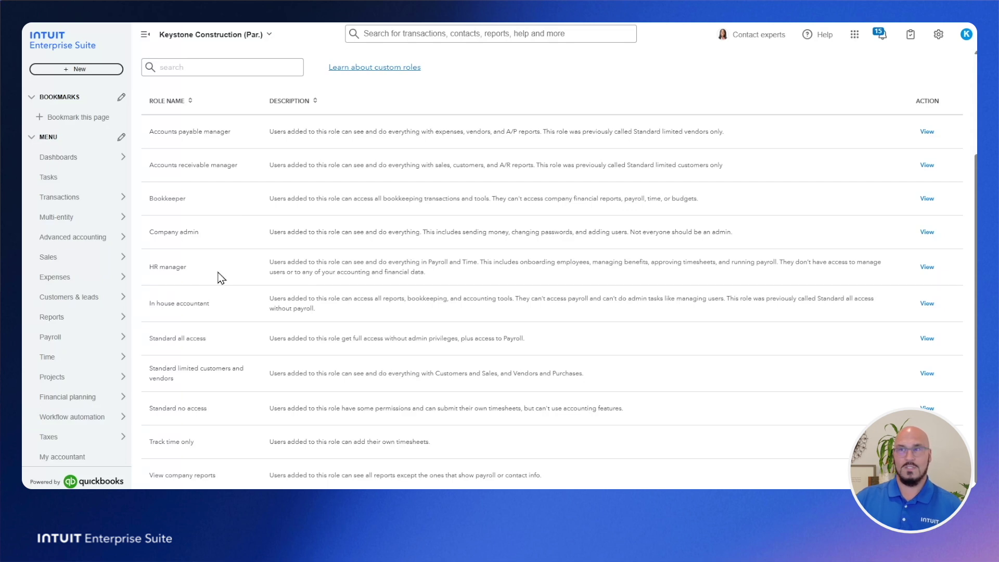
scroll(218, 279, up, 3)
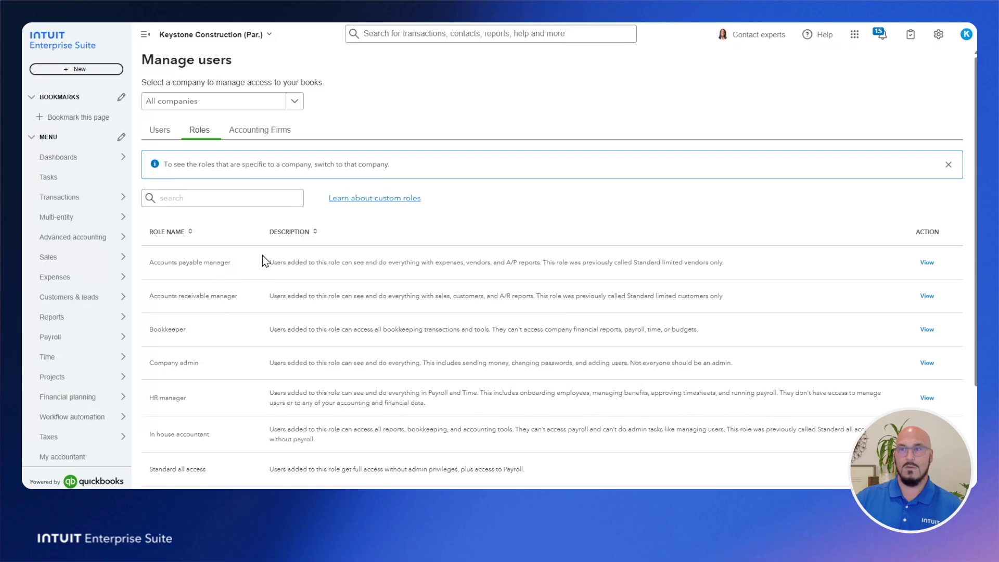
click(156, 130)
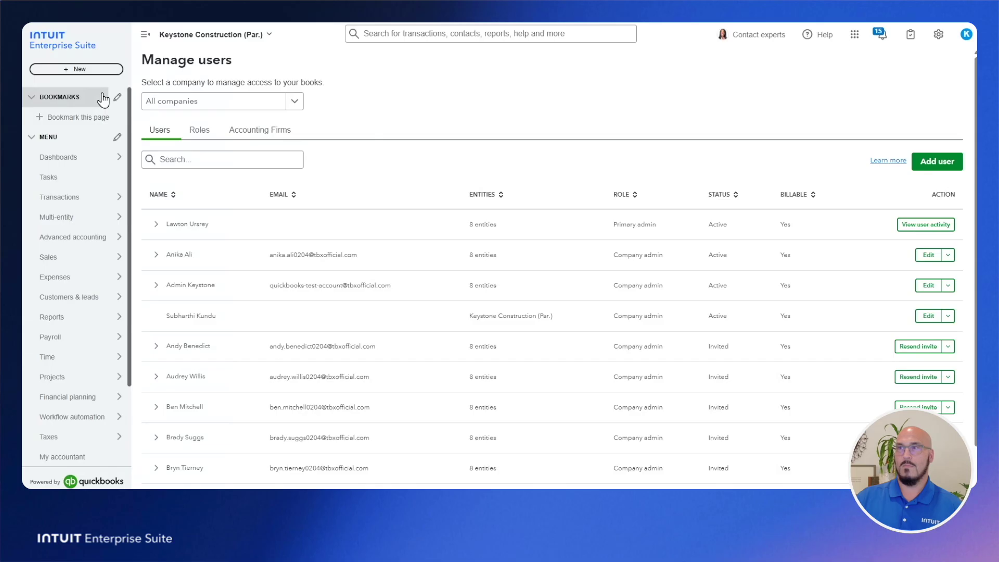
Switch to the Keystone BlueCraft (Ch.) company and open its bank transactions
click(268, 41)
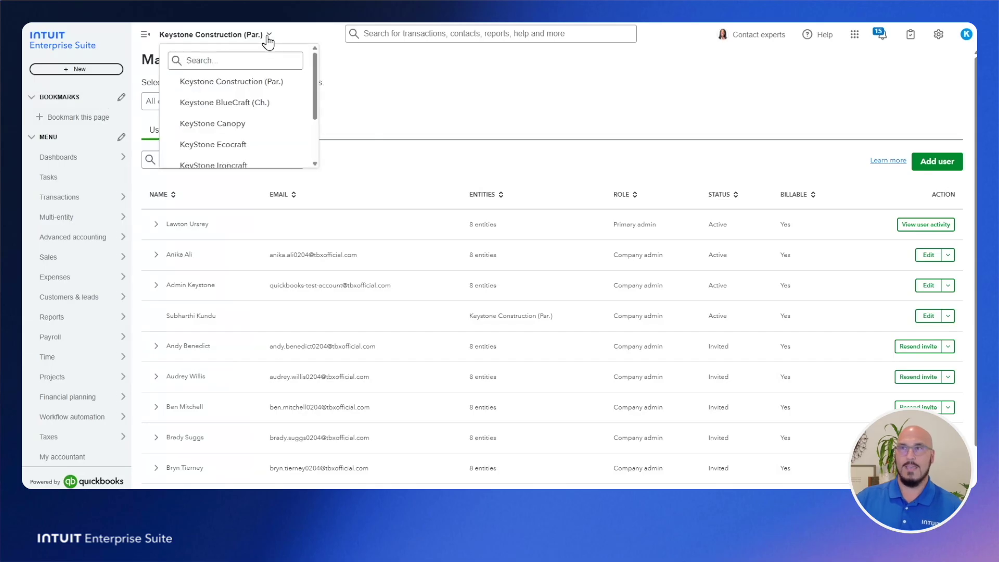
click(229, 103)
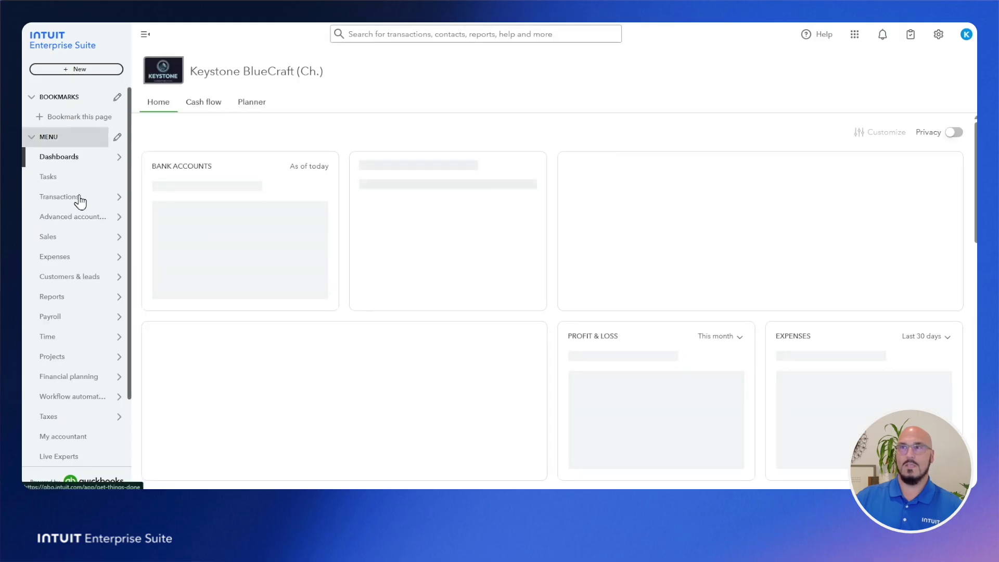
mouse_move(80, 201)
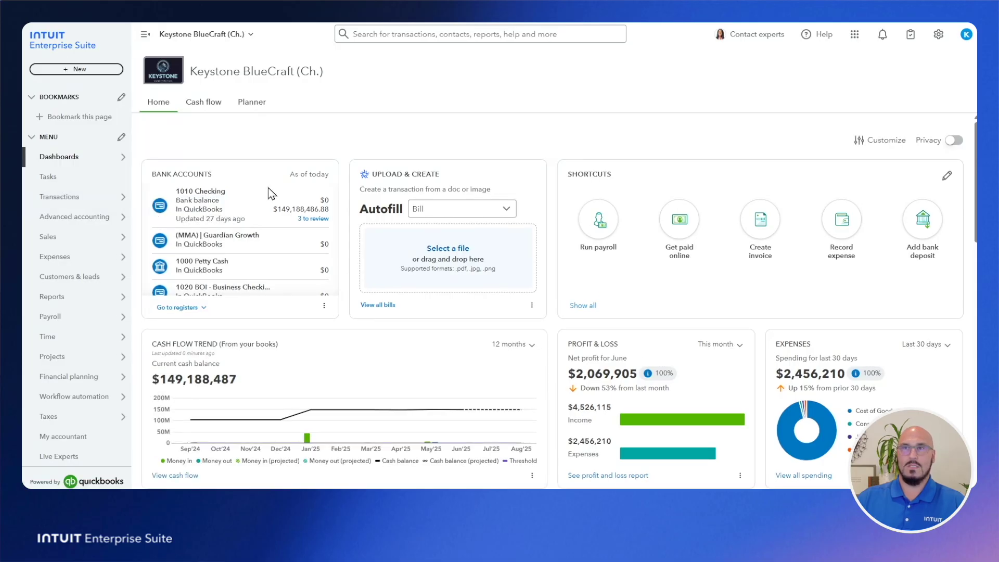
click(105, 198)
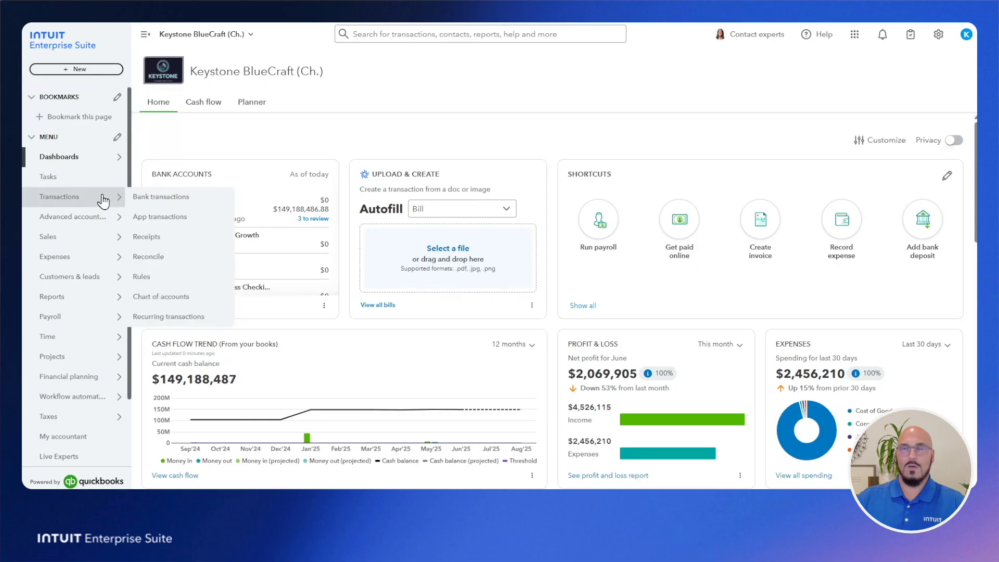
click(159, 197)
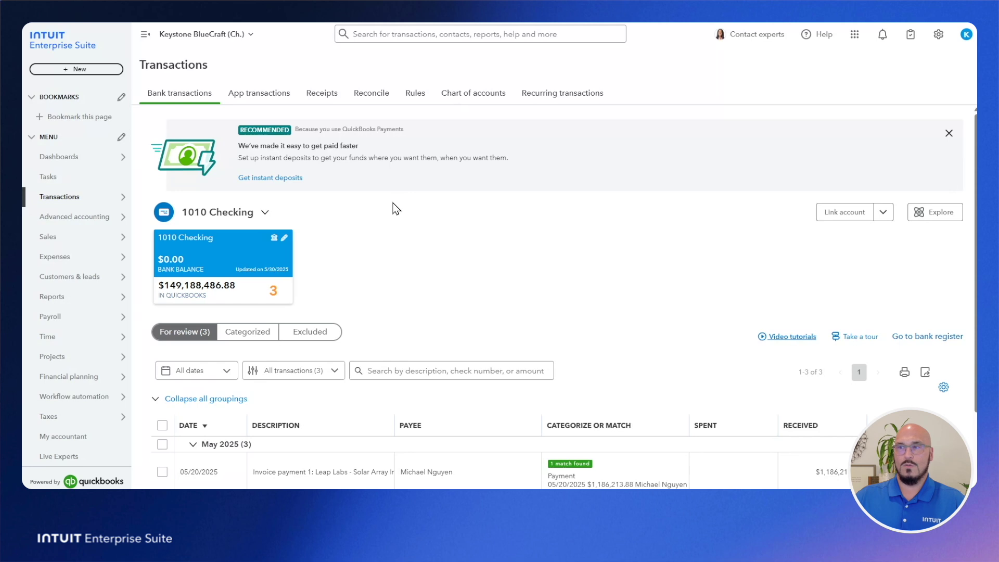
Expand the 05/20/2025 Leap Labs transaction in the 1010 Checking review list and examine its suggested match
scroll(393, 215, down, 2)
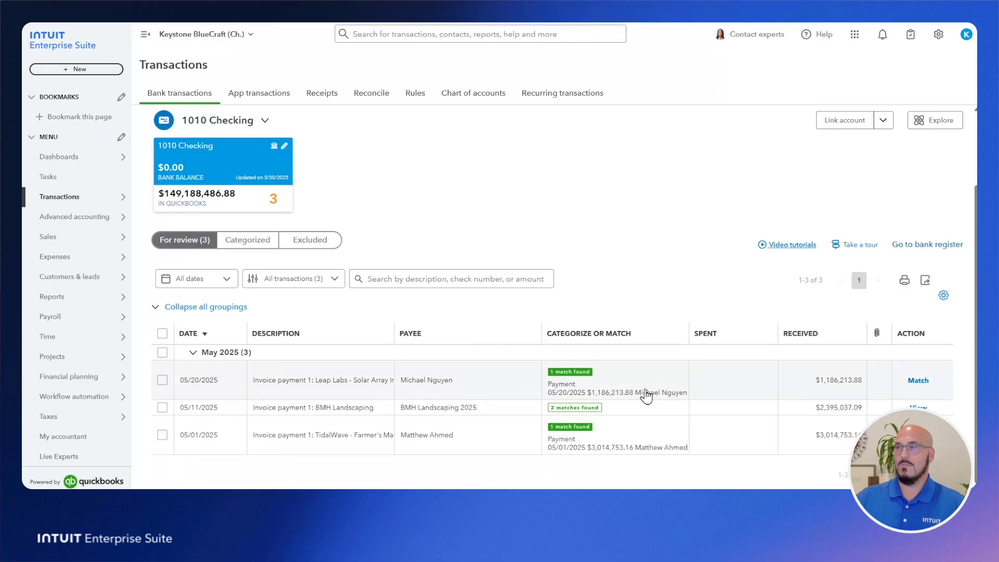
click(494, 382)
scroll(461, 411, down, 3)
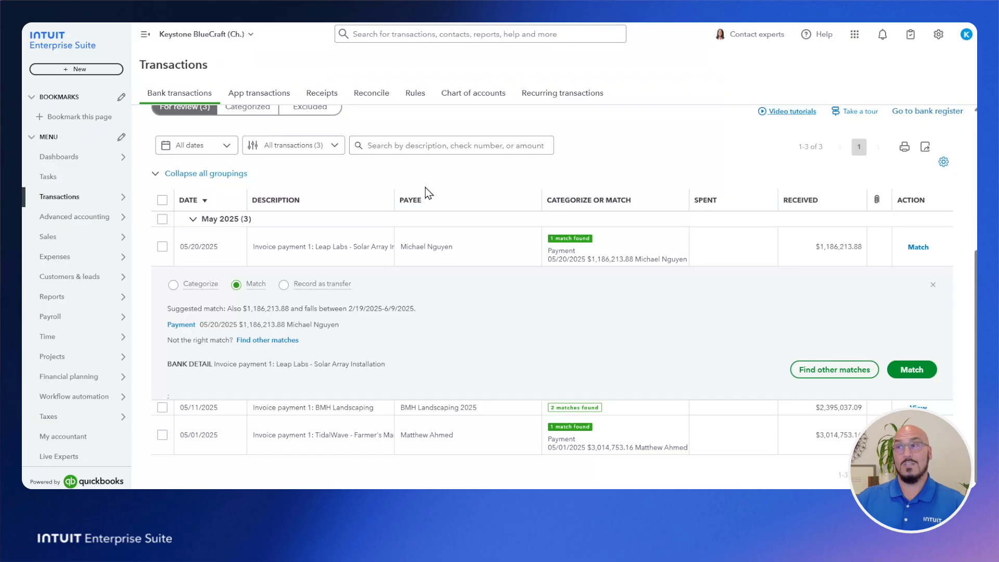
scroll(589, 186, up, 3)
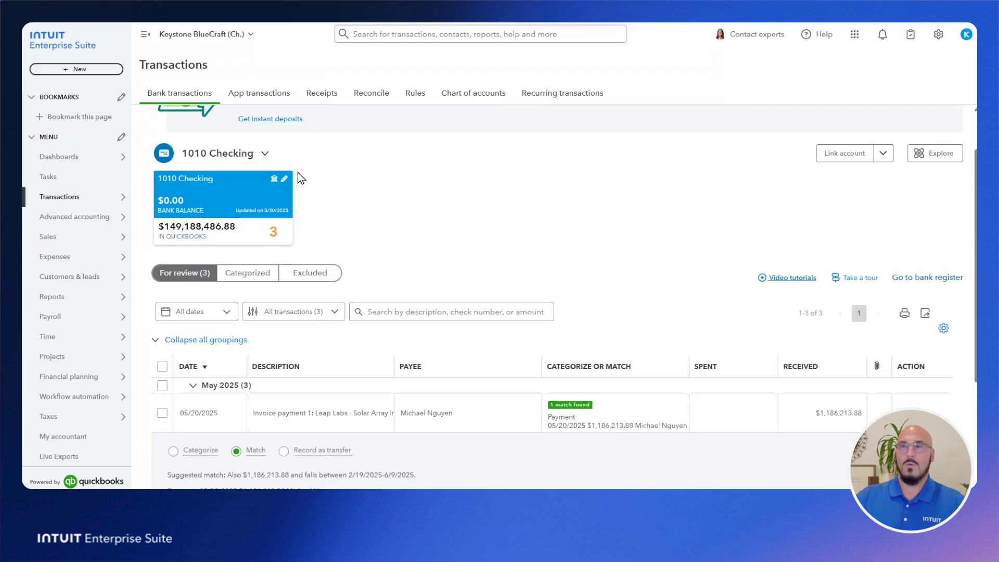
Open the approval templates in Workflow automation and check the notifications inbox
mouse_move(81, 210)
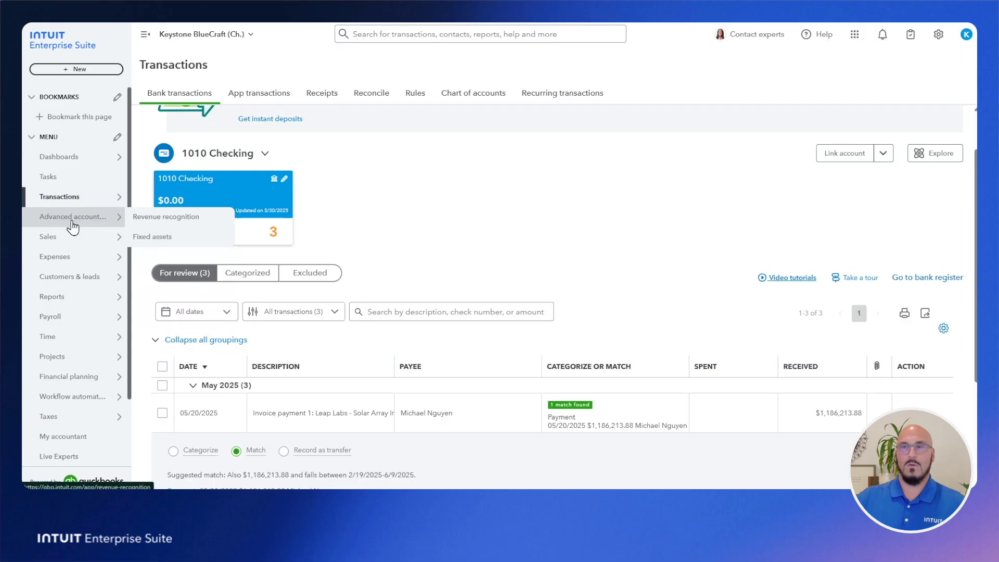
mouse_move(58, 399)
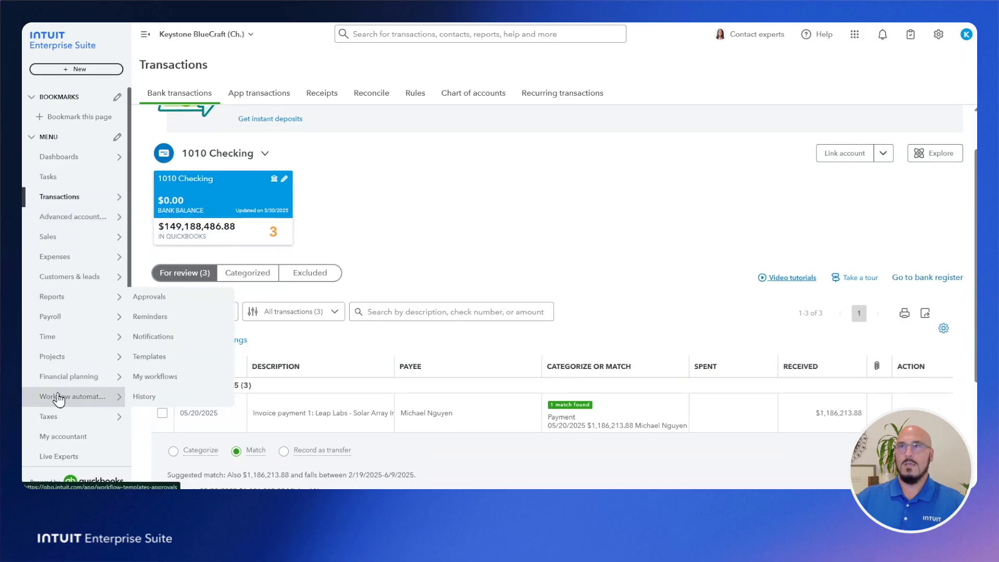
click(59, 399)
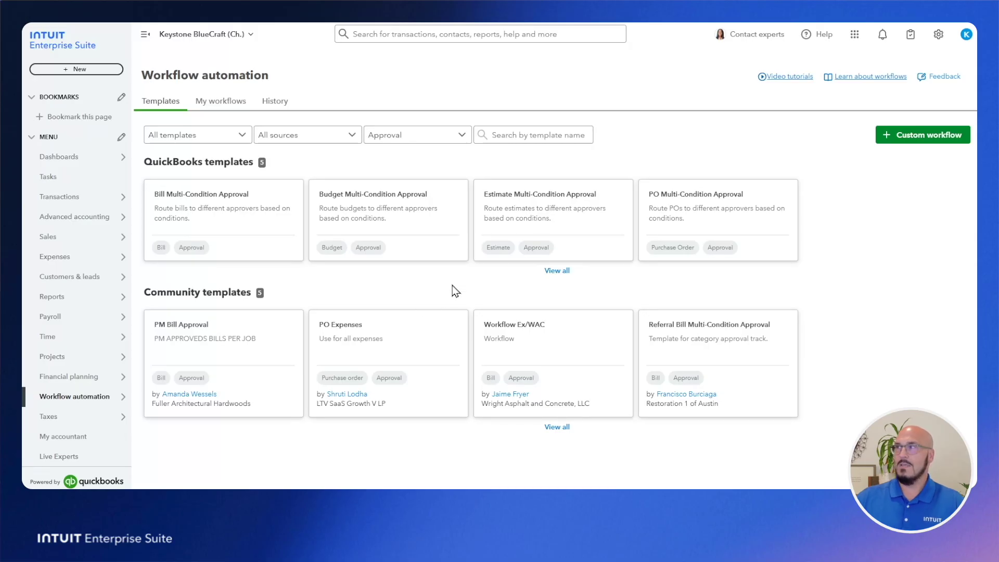
click(883, 36)
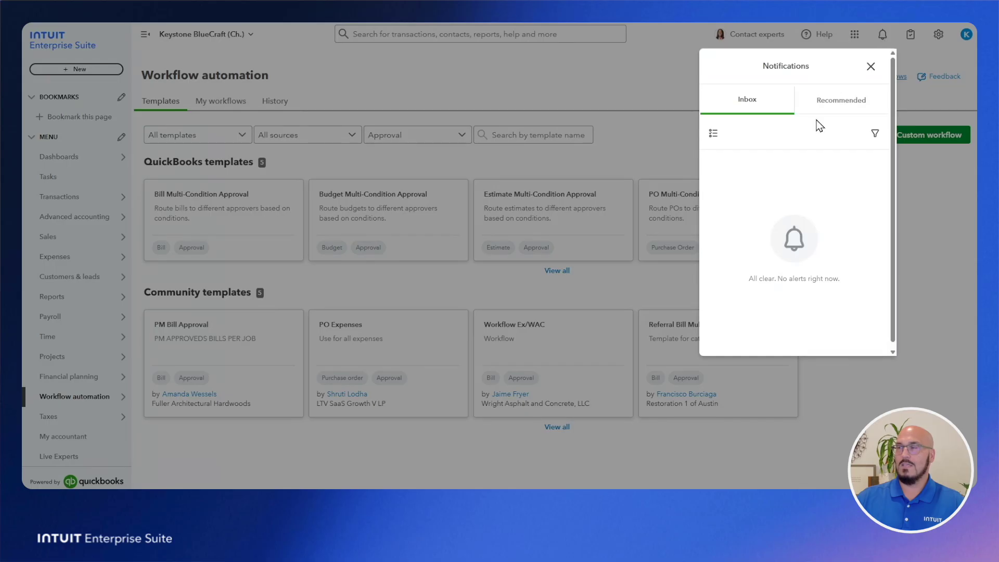
click(870, 67)
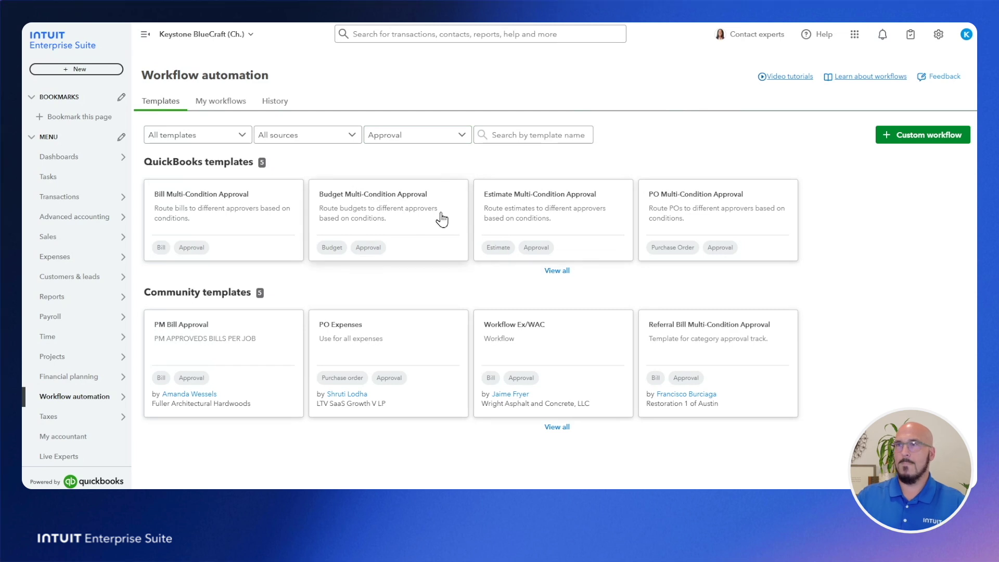
Open the Profit and Loss report from the standard reports and switch it to the modern view
mouse_move(48, 302)
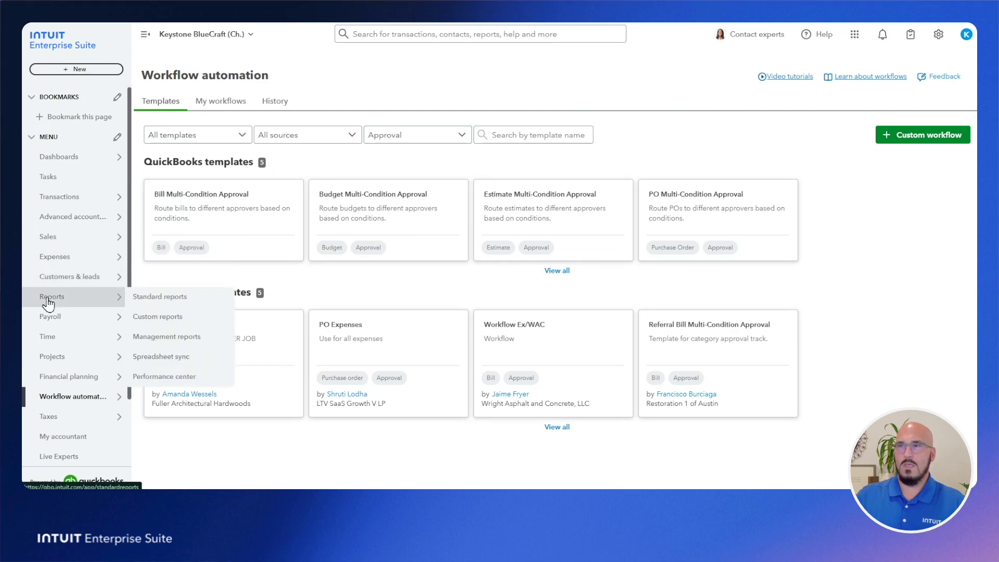
click(48, 302)
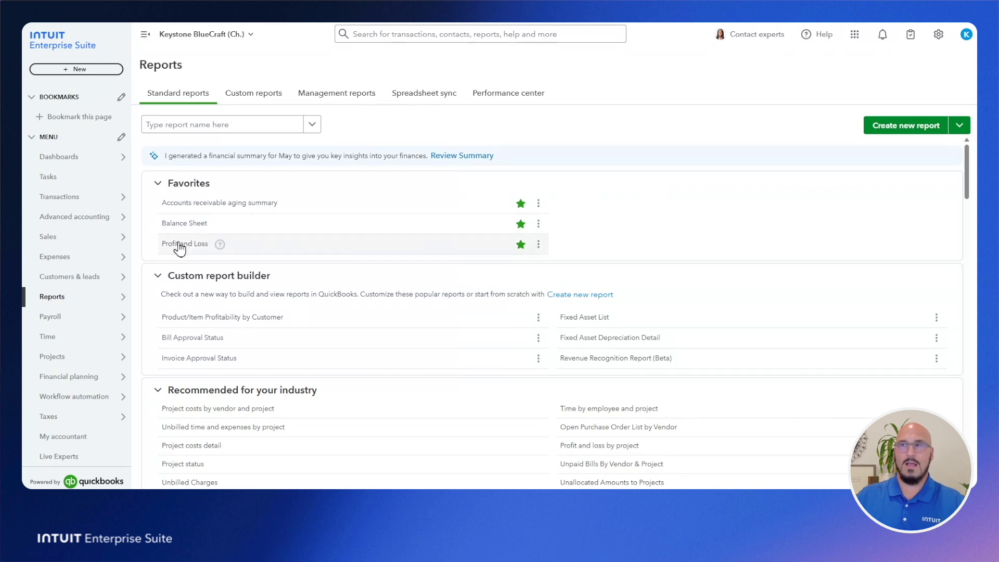
click(180, 246)
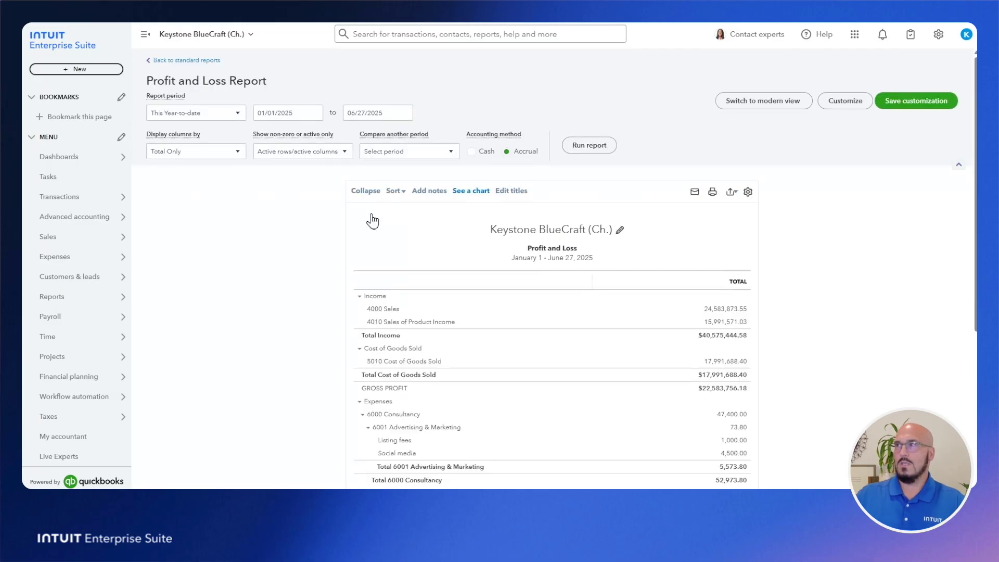
click(774, 103)
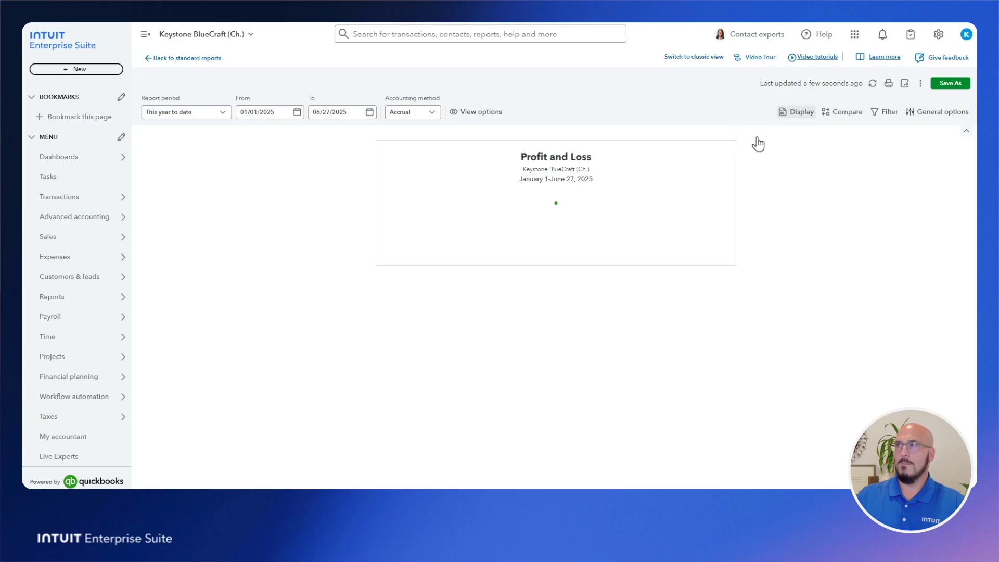
Examine the insight on 4010 Sales of Product Income through to its root cause, and return to the standard reports
click(751, 115)
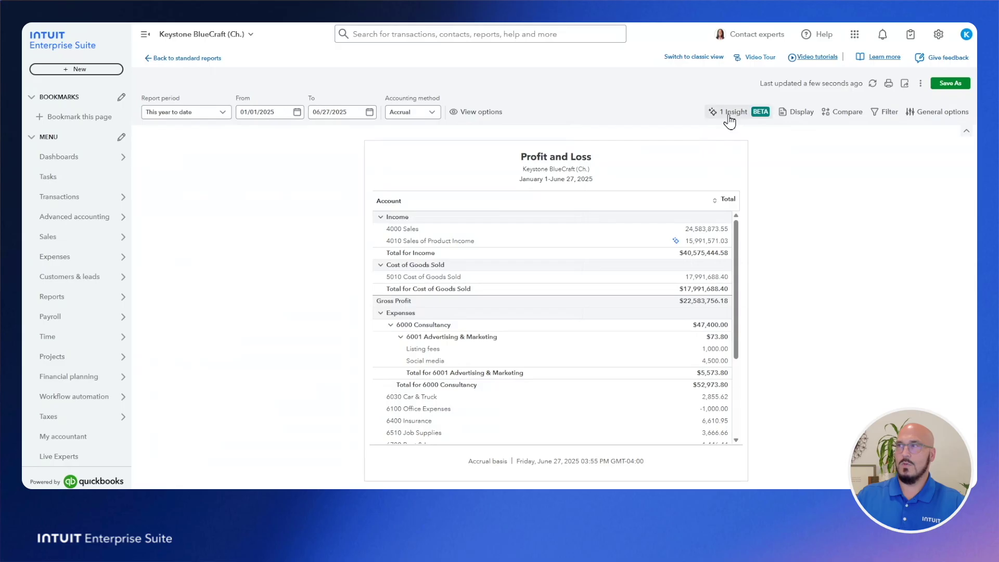
click(675, 241)
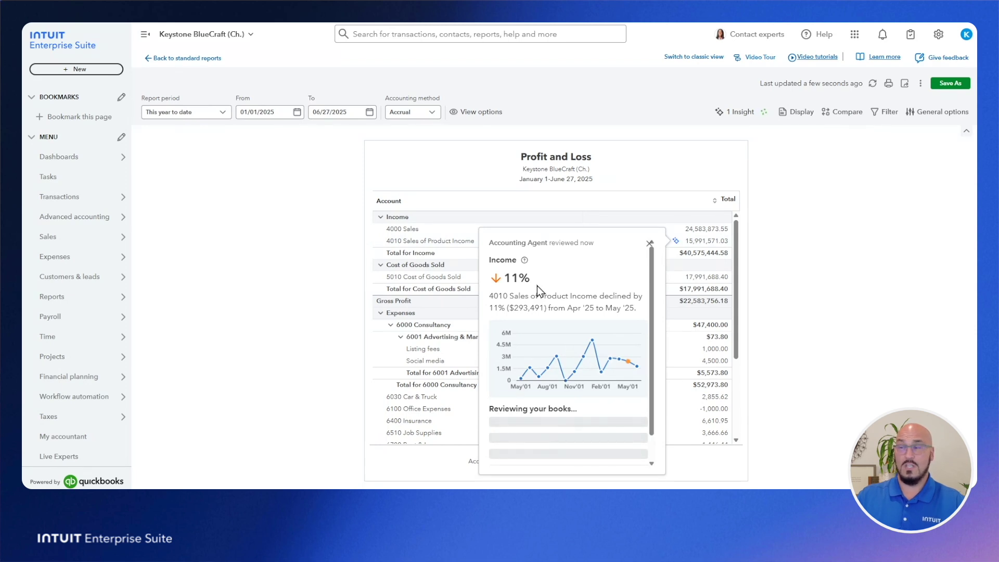
scroll(554, 393, down, 1)
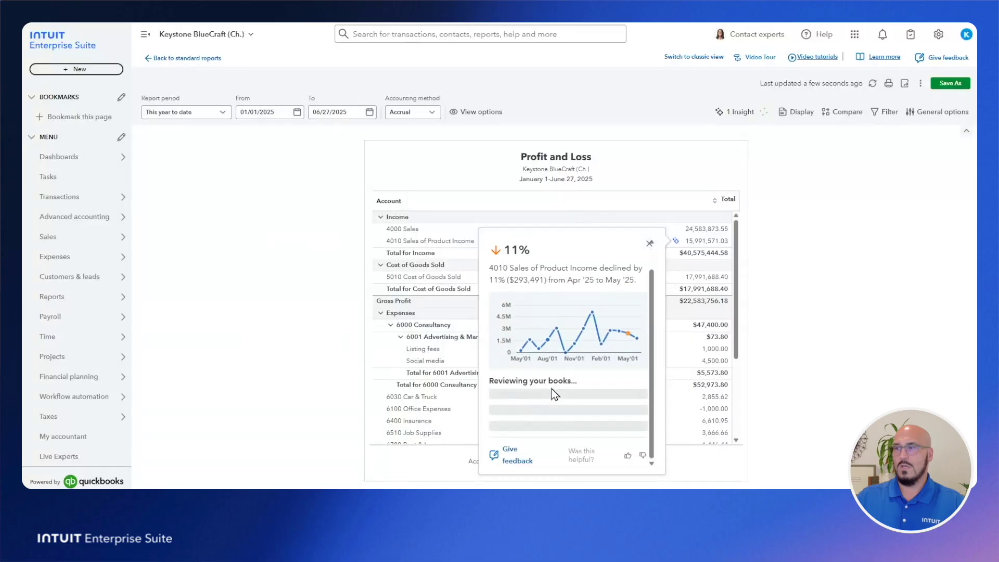
scroll(554, 399, down, 2)
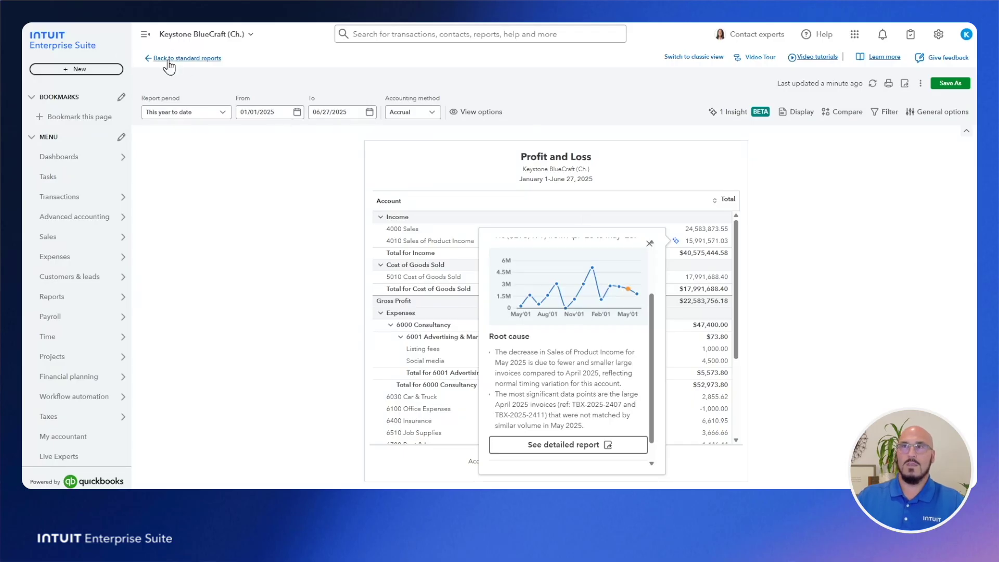
click(169, 59)
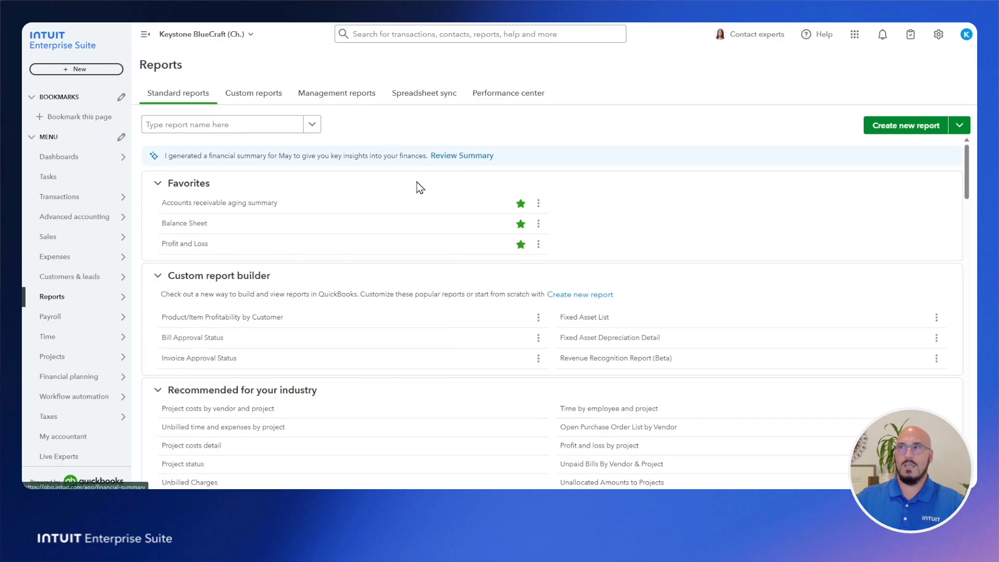
Open the generated financial summary for May and review its performance highlights, income and expense figures, and Total Income chart
click(436, 156)
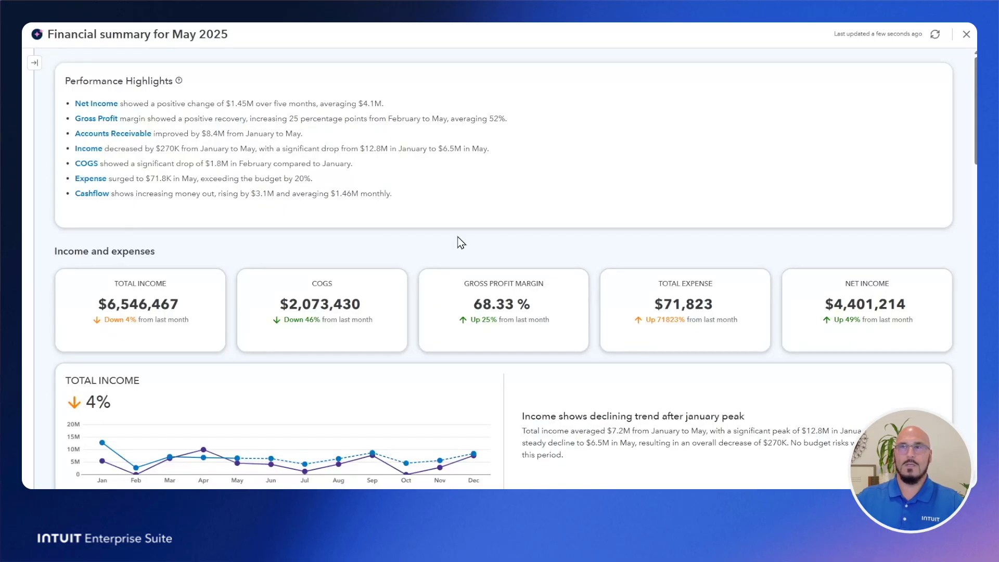
mouse_move(264, 160)
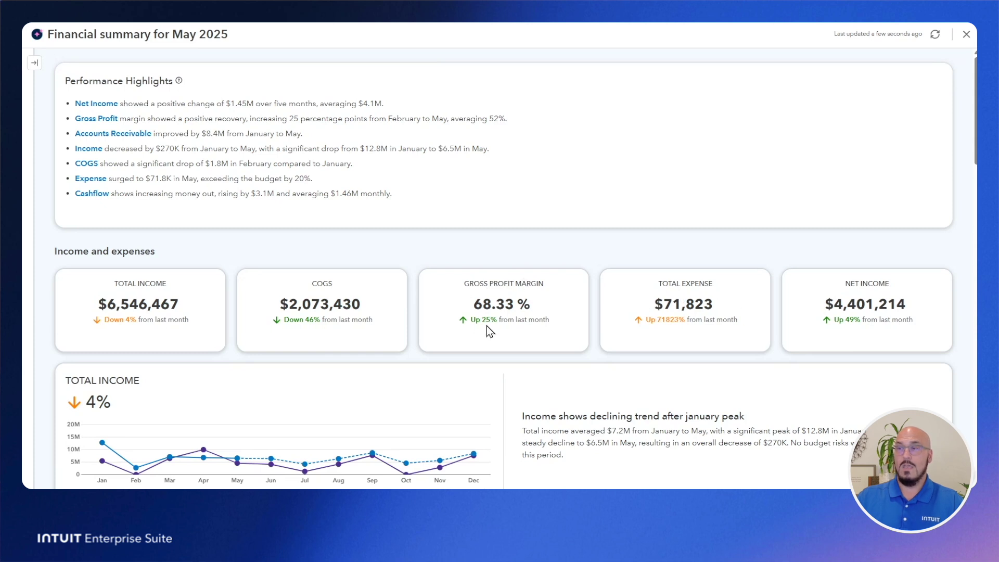
scroll(488, 327, down, 5)
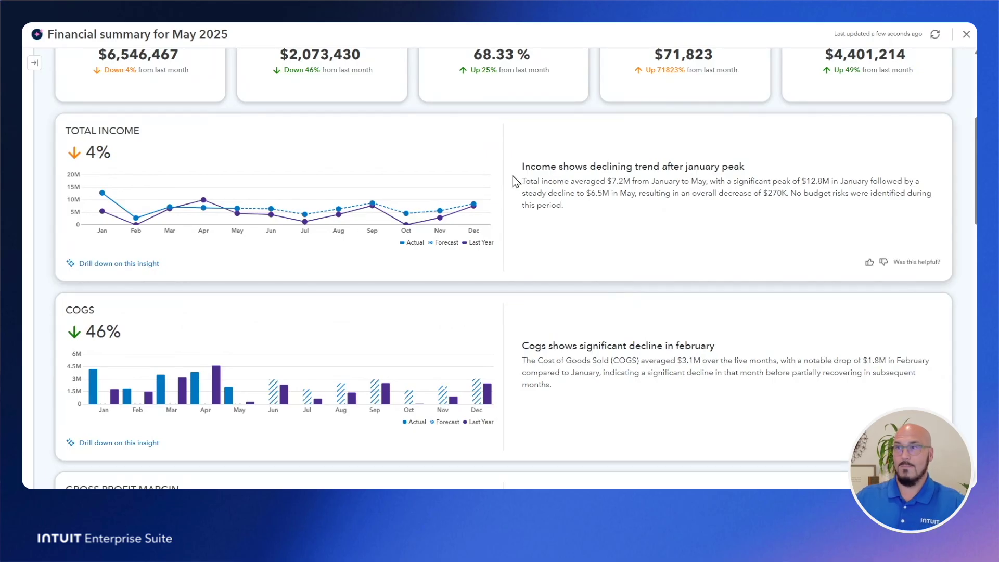
mouse_move(460, 215)
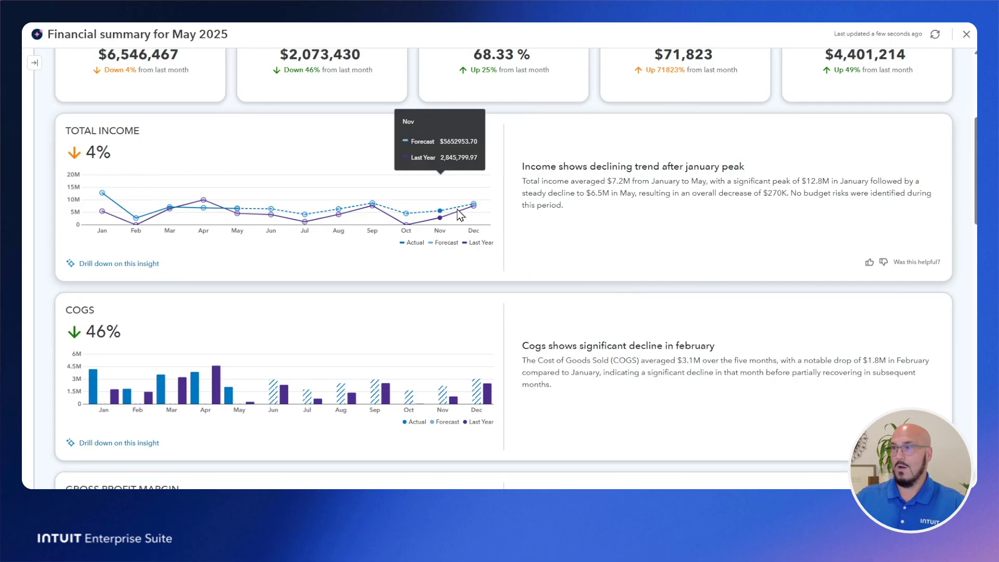
scroll(576, 345, down, 1)
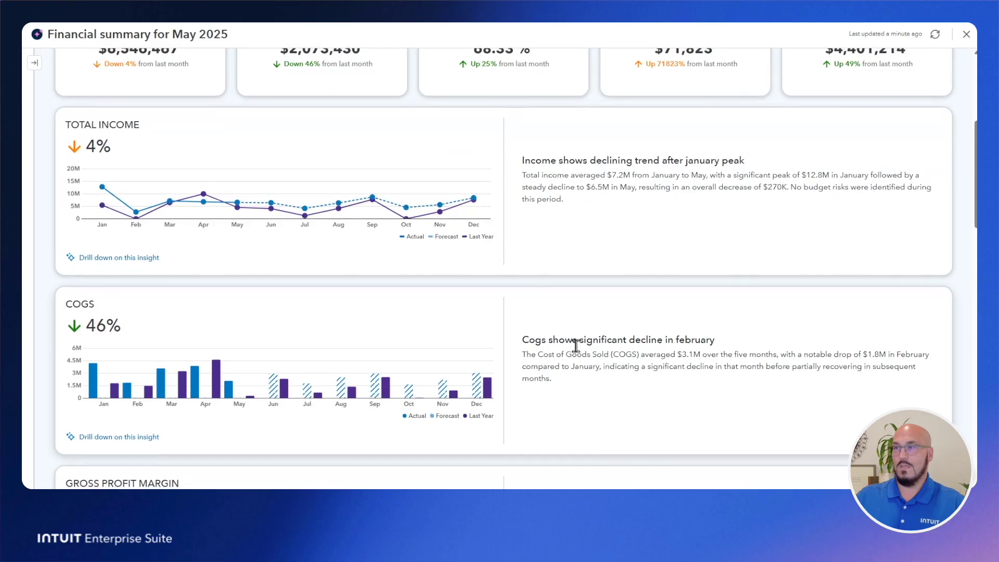
Review the COGS and Gross Profit Margin charts, check the drill-down options for Gross Profit Margin, and collapse them
scroll(576, 346, down, 2)
scroll(576, 347, down, 2)
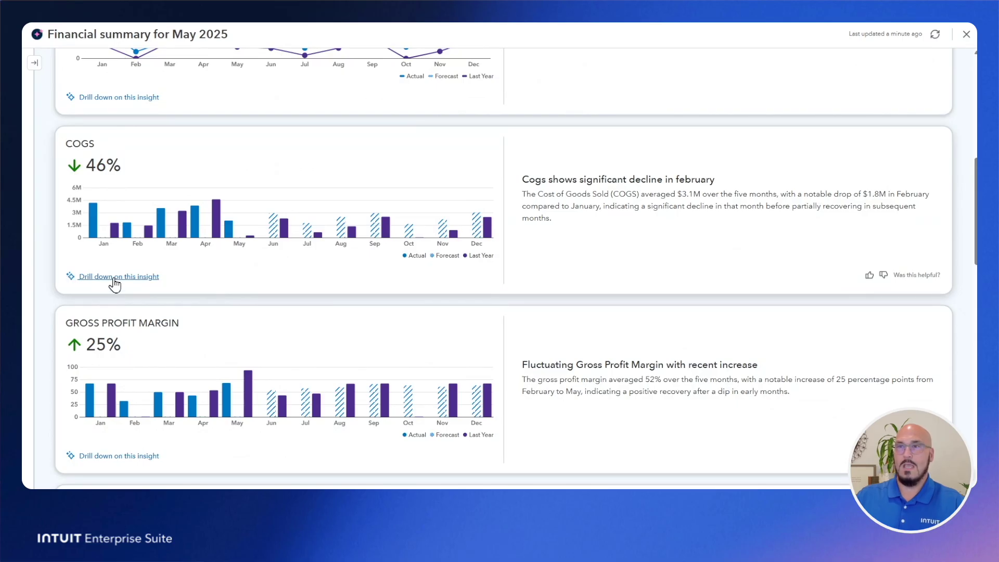
click(105, 463)
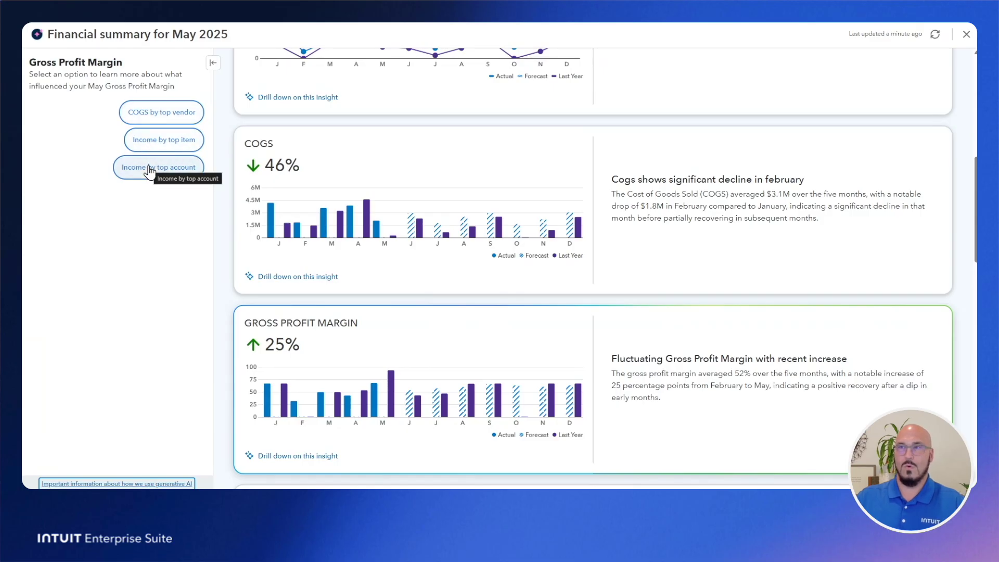
click(216, 66)
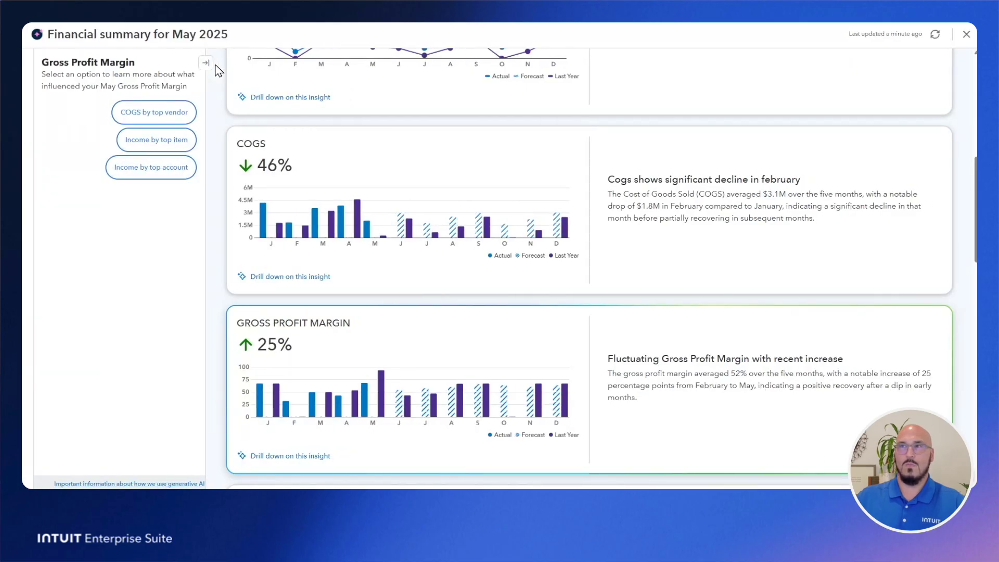